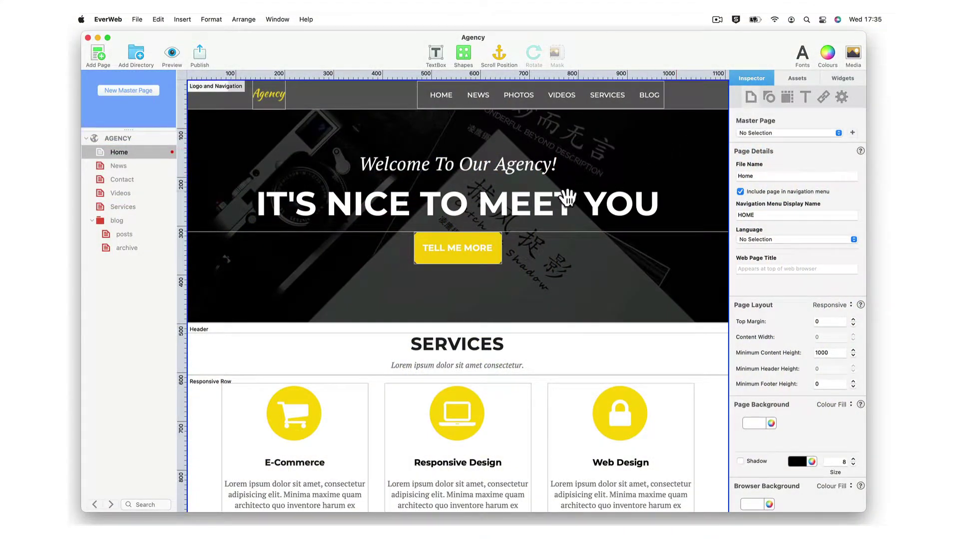
- Enable Force download on the TELL ME MORE button text's hyperlink
left_click(472, 249)
double_click(472, 249)
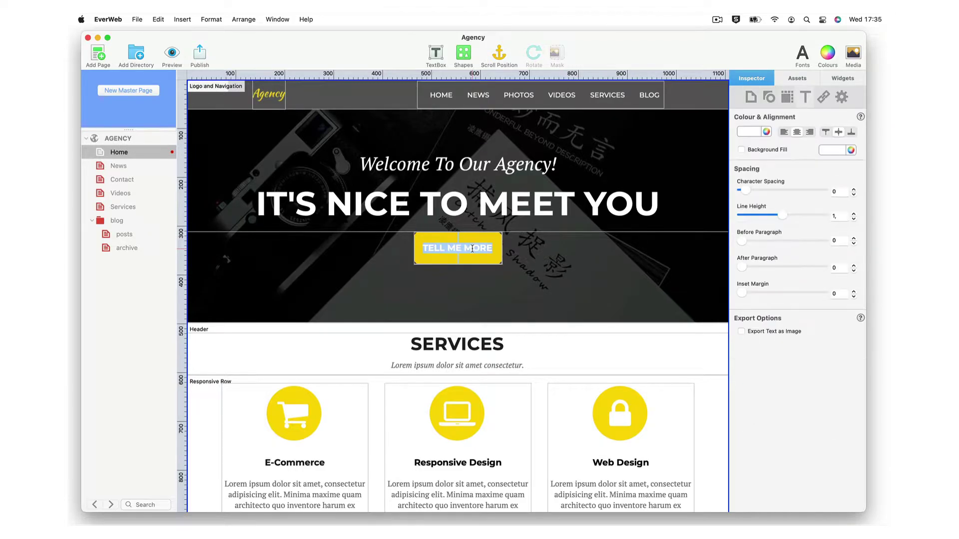
left_click(823, 98)
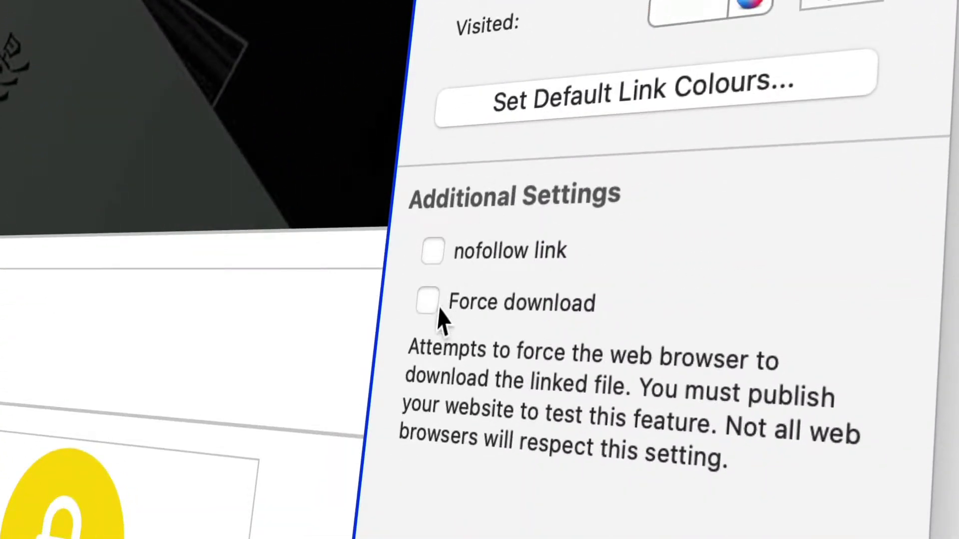
left_click(429, 302)
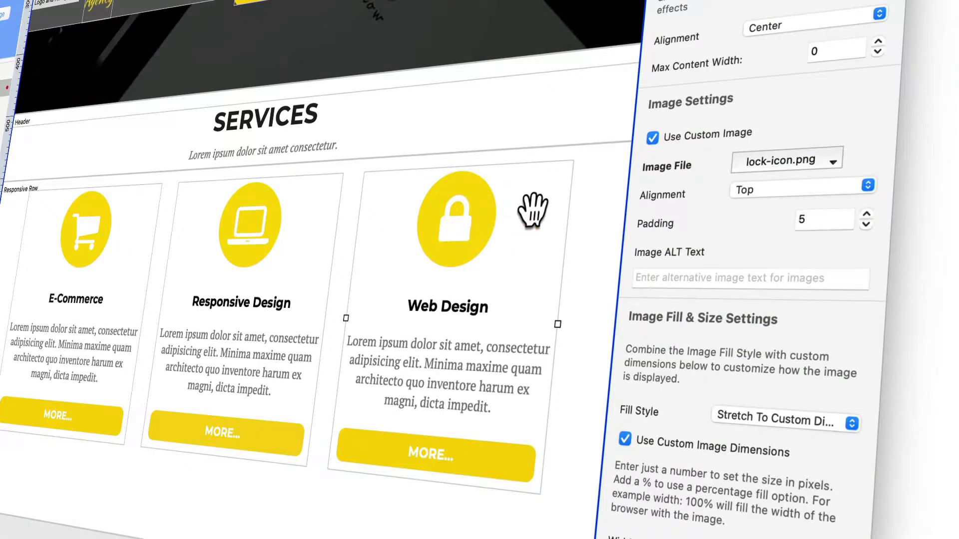
scroll(803, 273, "down", 10)
scroll(802, 277, "down", 10)
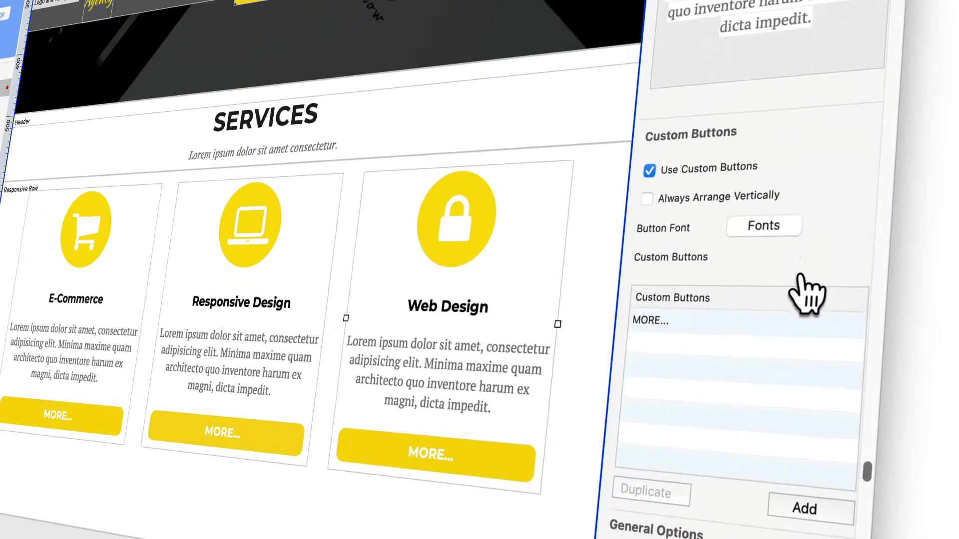
scroll(805, 293, "up", 2)
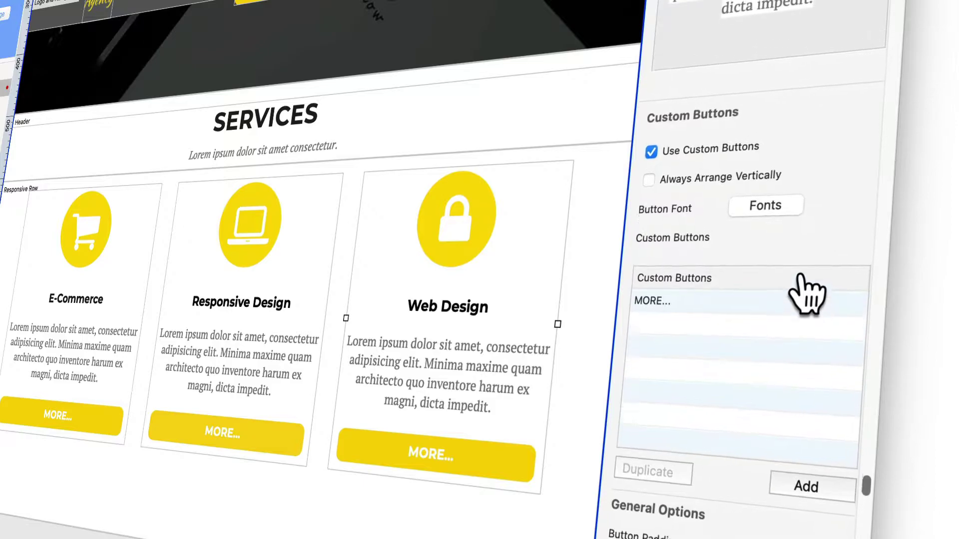
scroll(805, 293, "up", 5)
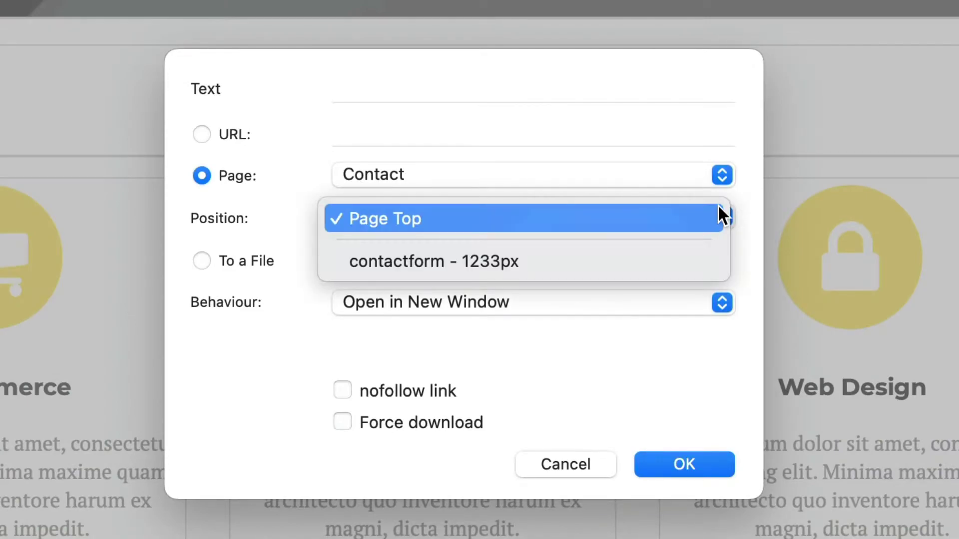
- Set link position contactform and Default behaviour, then target the file SEO for EverWeb.pdf
left_click(697, 261)
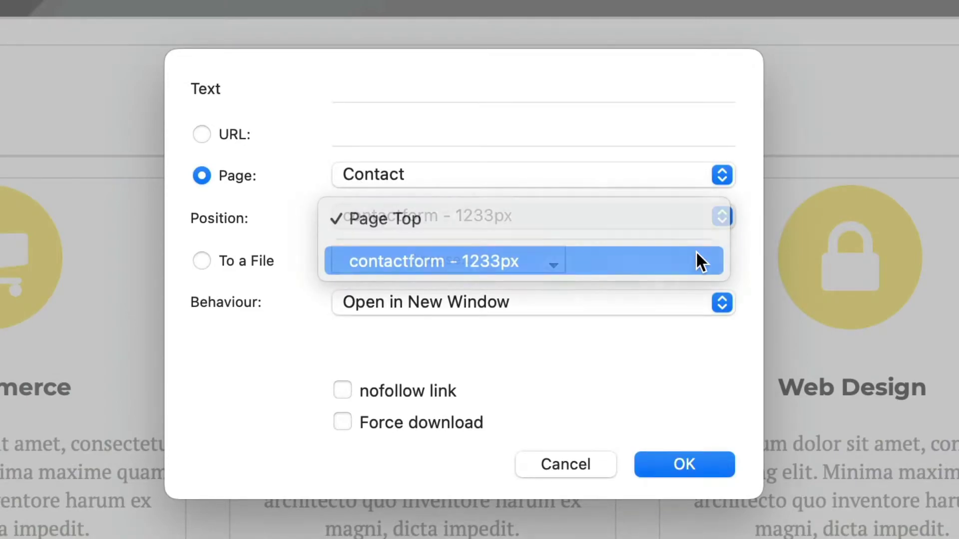
left_click(717, 302)
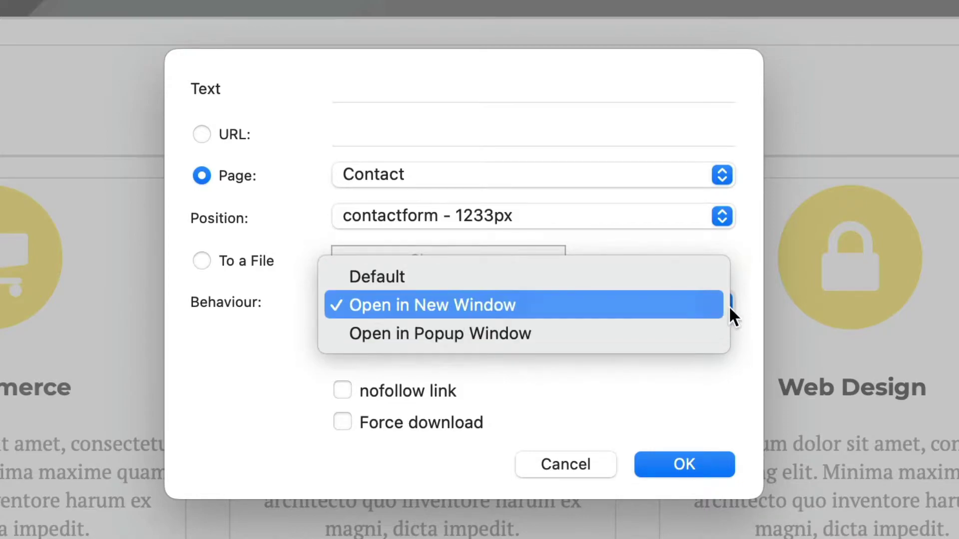
left_click(690, 277)
left_click(196, 263)
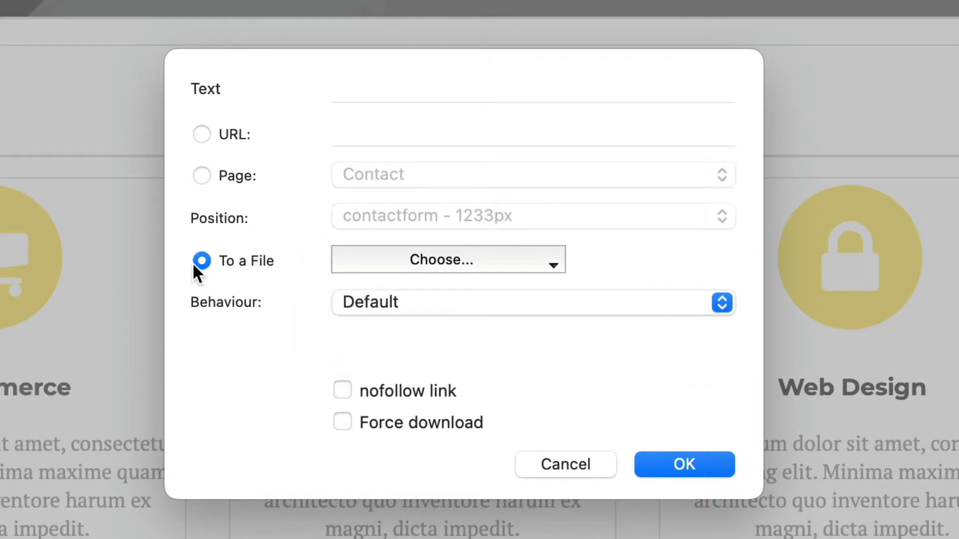
left_click(545, 261)
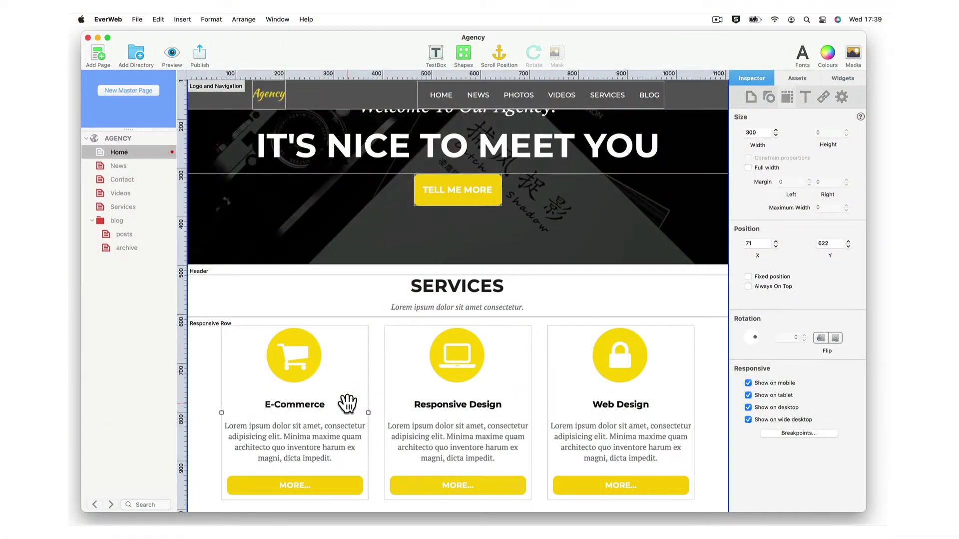
left_click_drag(348, 406, 539, 404)
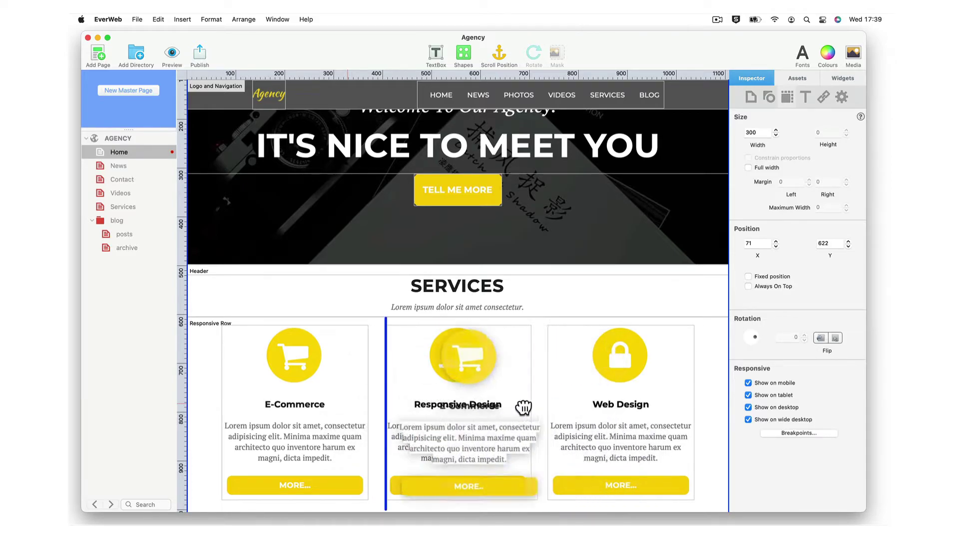
left_click_drag(539, 405, 489, 404)
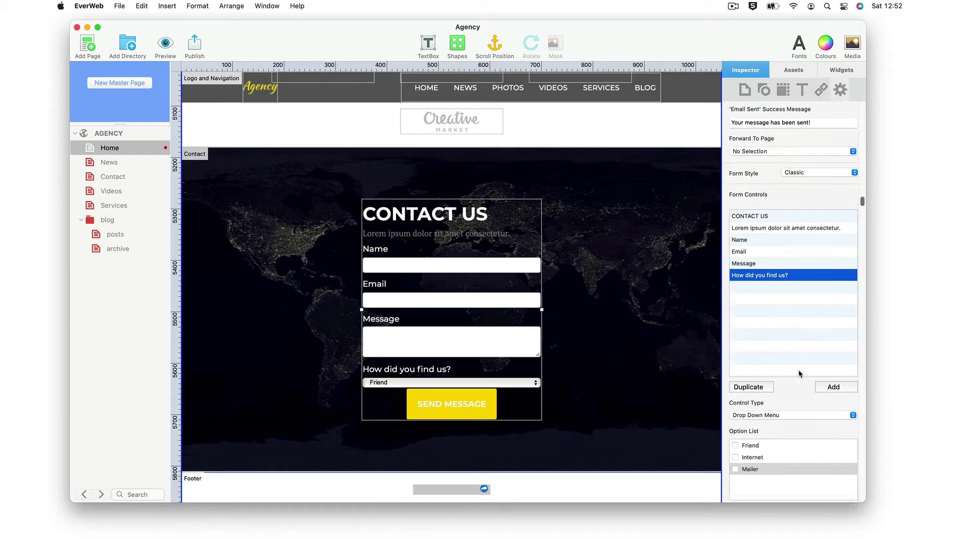
scroll(799, 373, "down", 2)
scroll(798, 373, "down", 1)
scroll(799, 373, "down", 2)
scroll(798, 374, "down", 2)
scroll(799, 373, "down", 1)
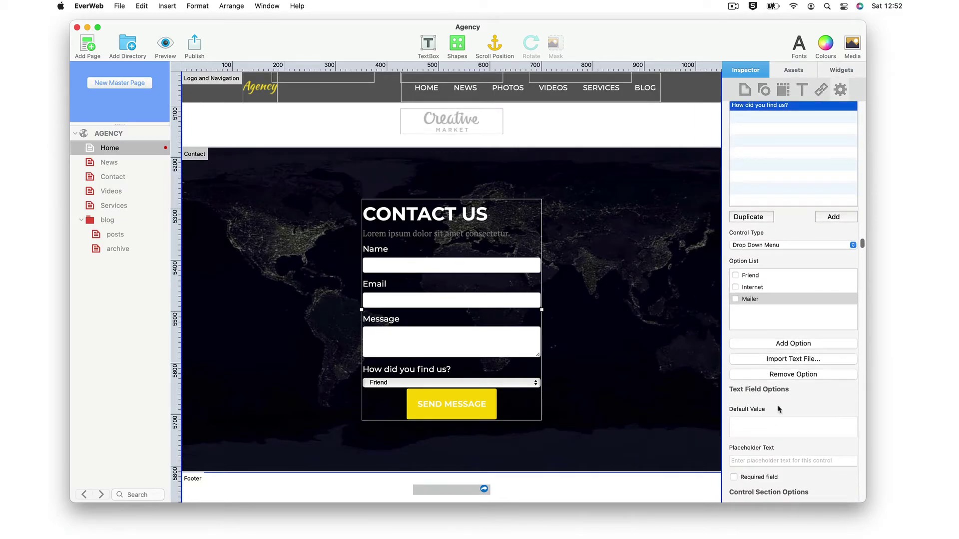